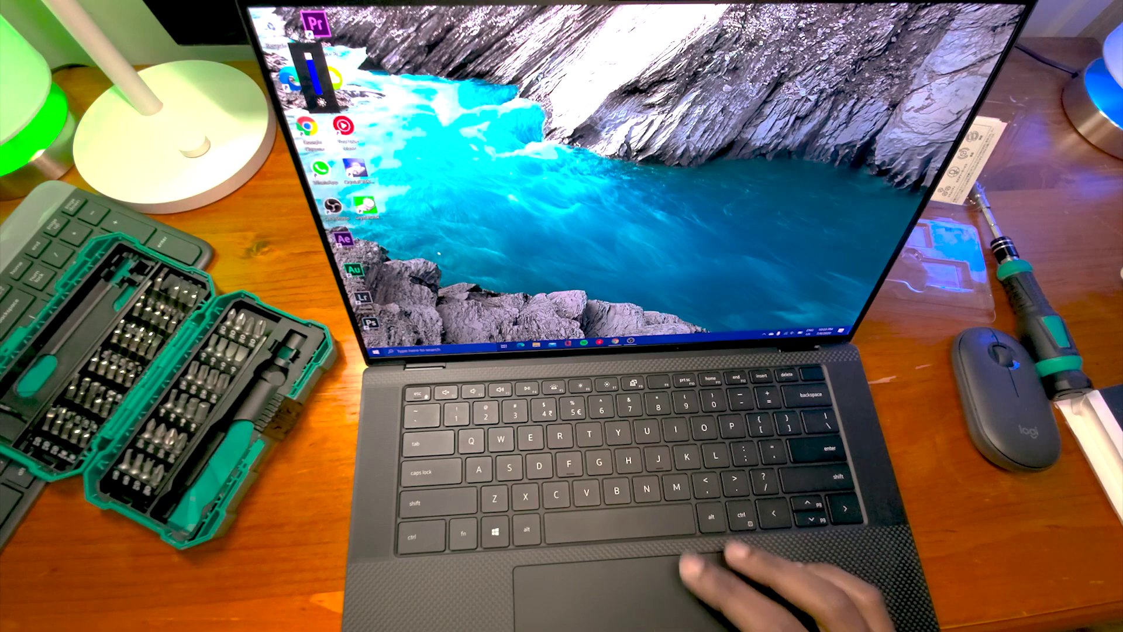
# Open File Explorer at This PC and check which drives are listed under Devices and drives.
pyautogui.press('super+e')
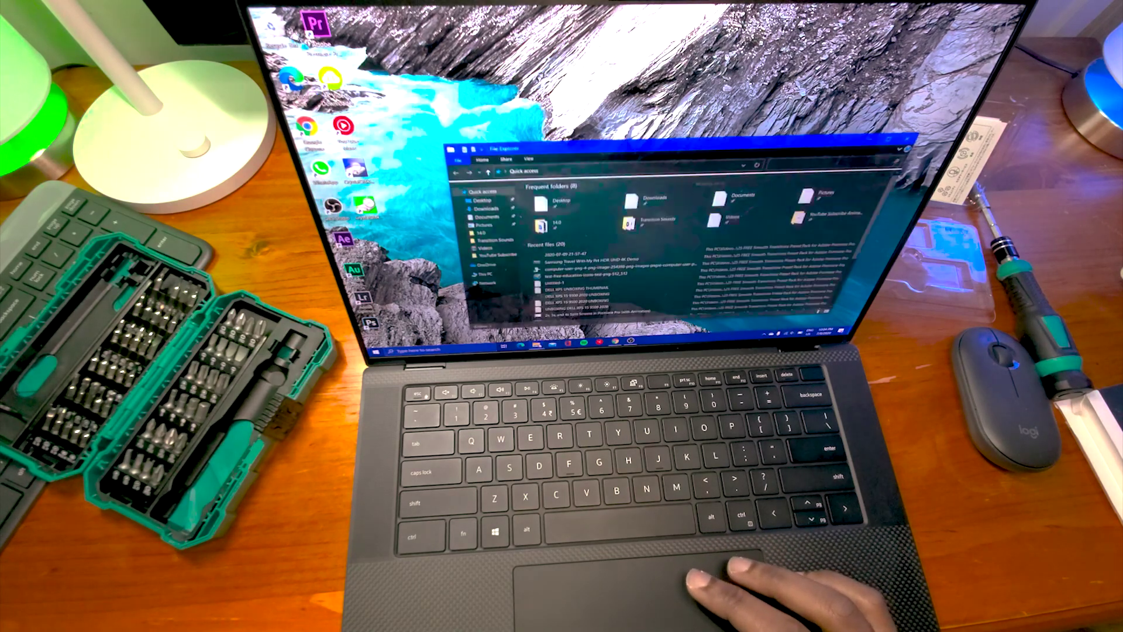
pyautogui.click(492, 275)
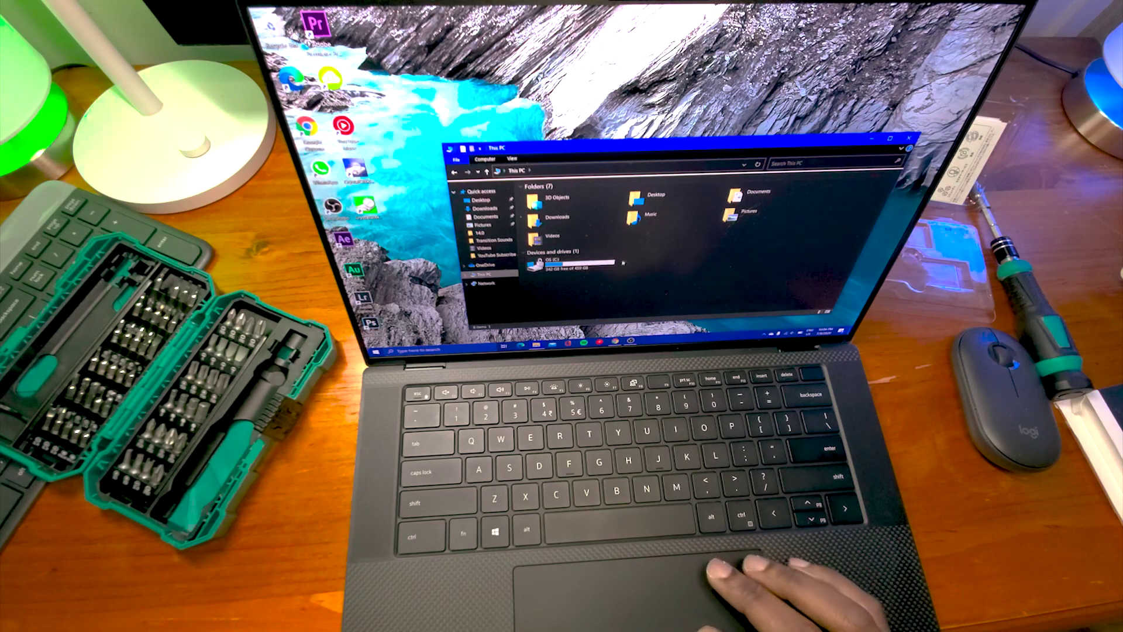
pyautogui.click(582, 266)
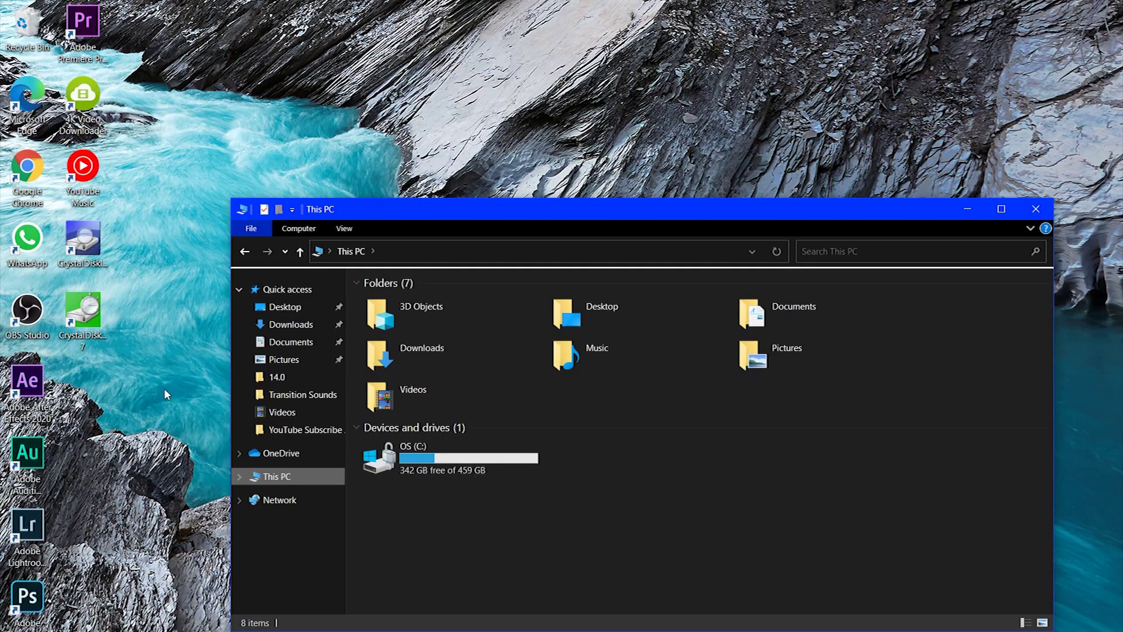
# Search Windows for "disk manage" and open "Create and format hard disk partitions".
pyautogui.press('super')
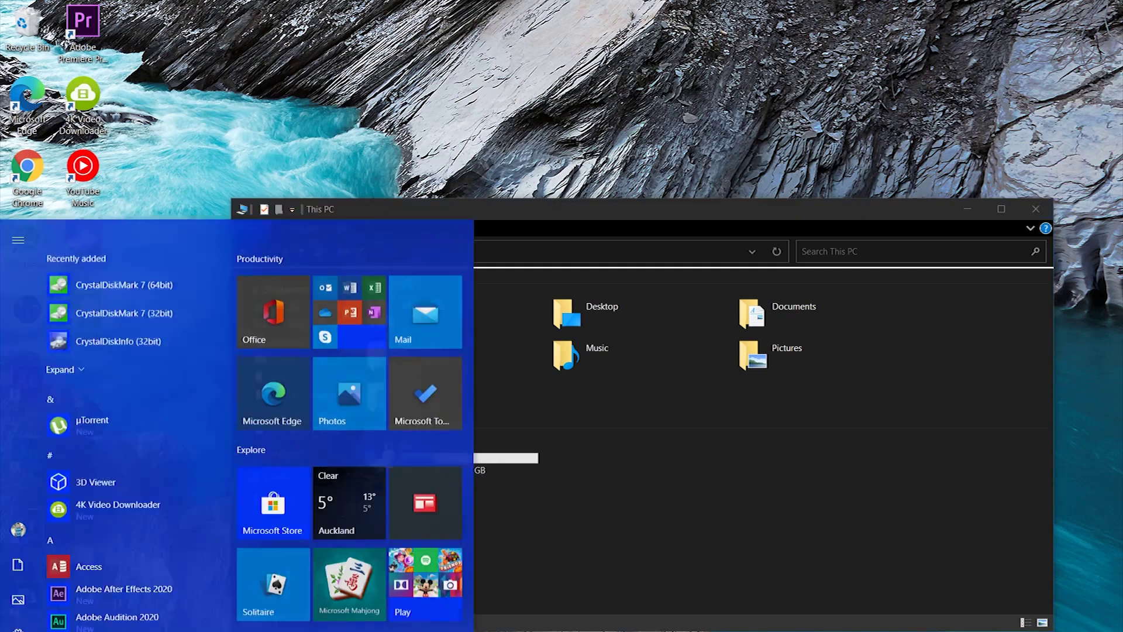
pyautogui.write('dis')
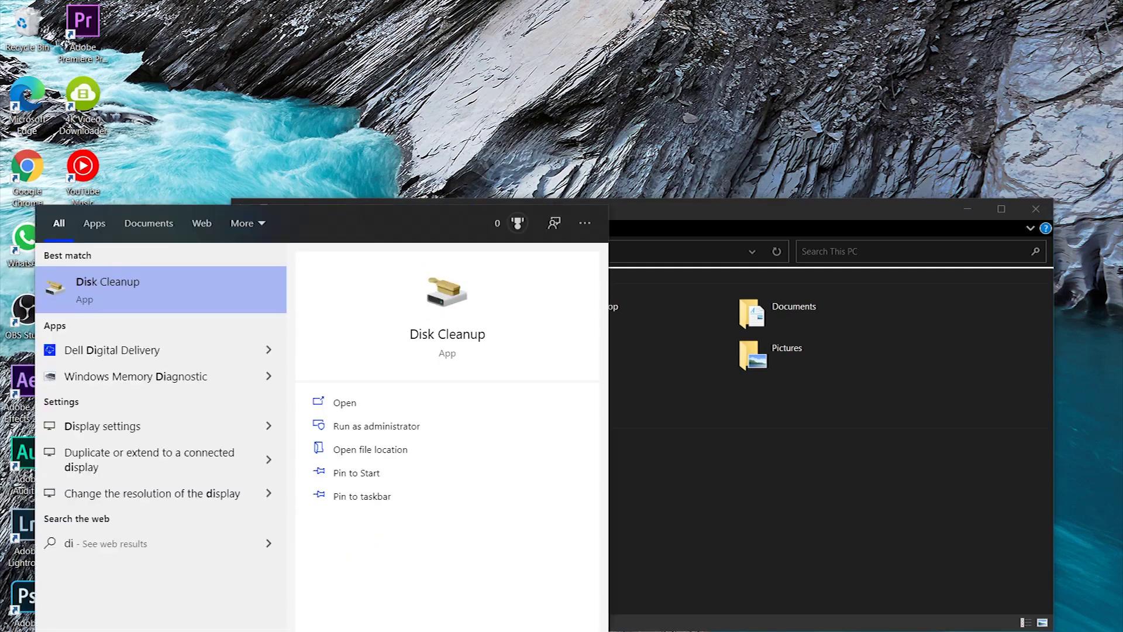
pyautogui.write('k manage')
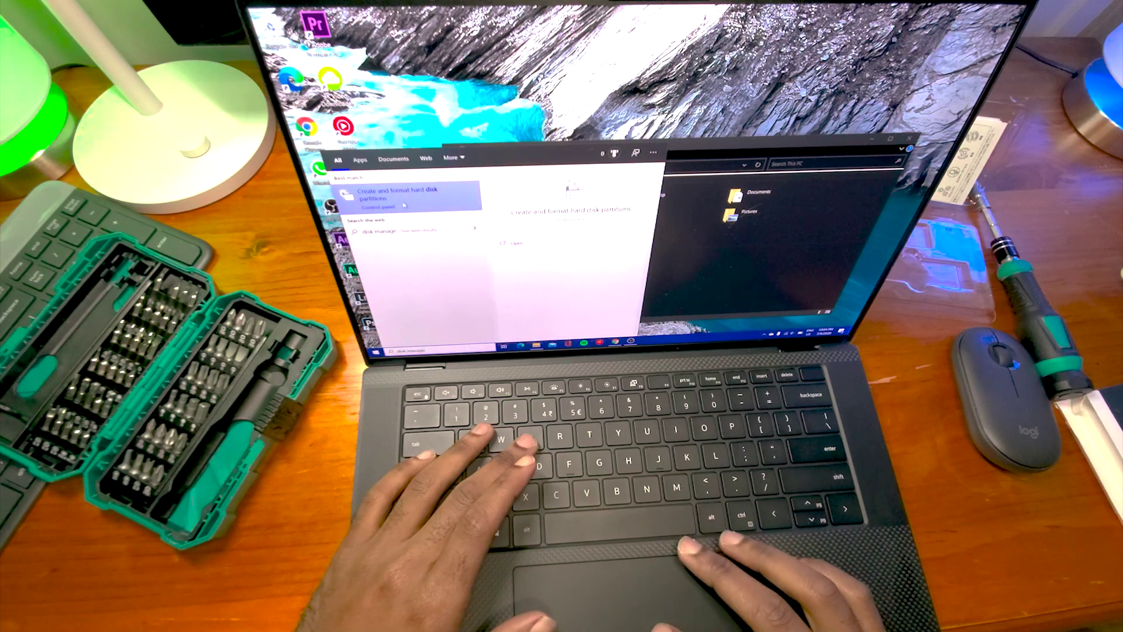
pyautogui.click(404, 202)
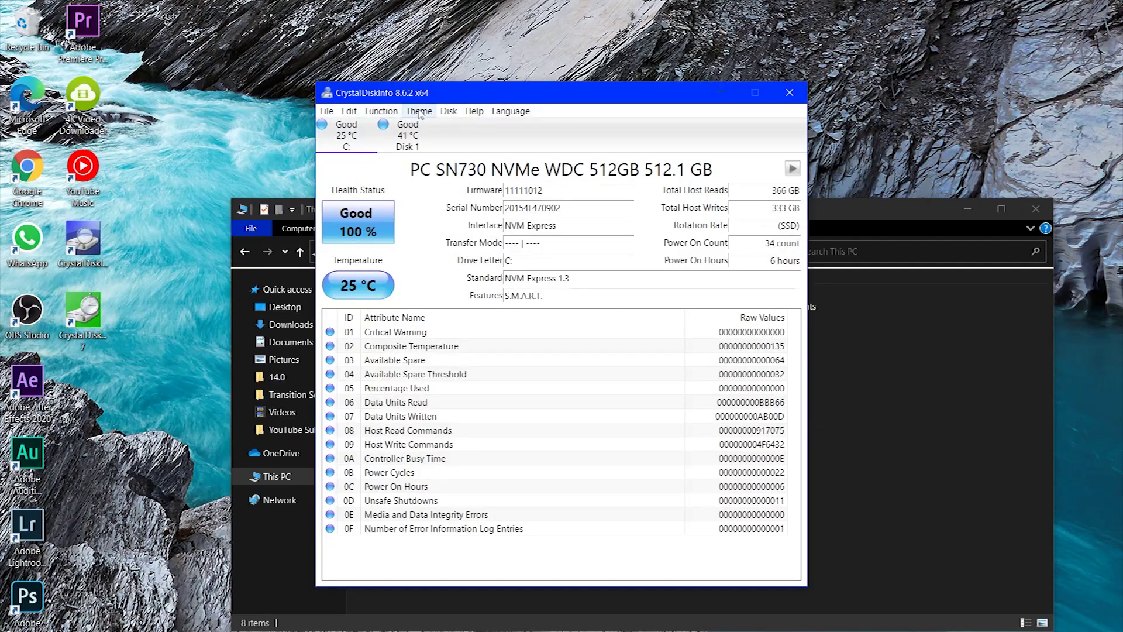
# Open Disk Management from CrystalDiskInfo and initialize Disk 1 with the GPT (GUID Partition Table) partition style.
pyautogui.click(381, 110)
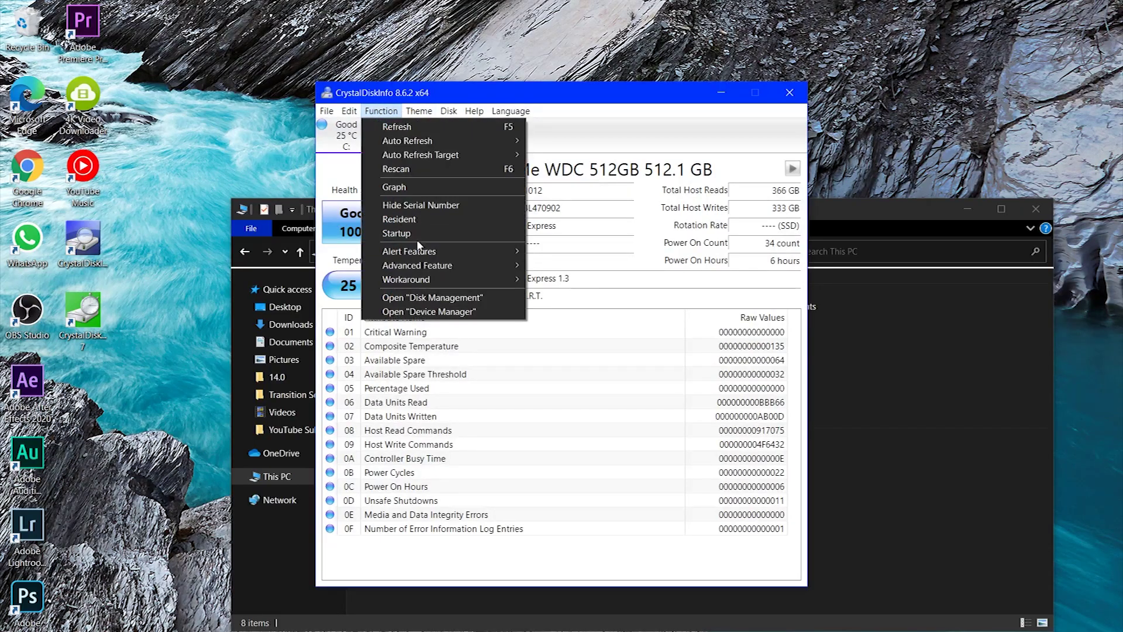
pyautogui.click(414, 299)
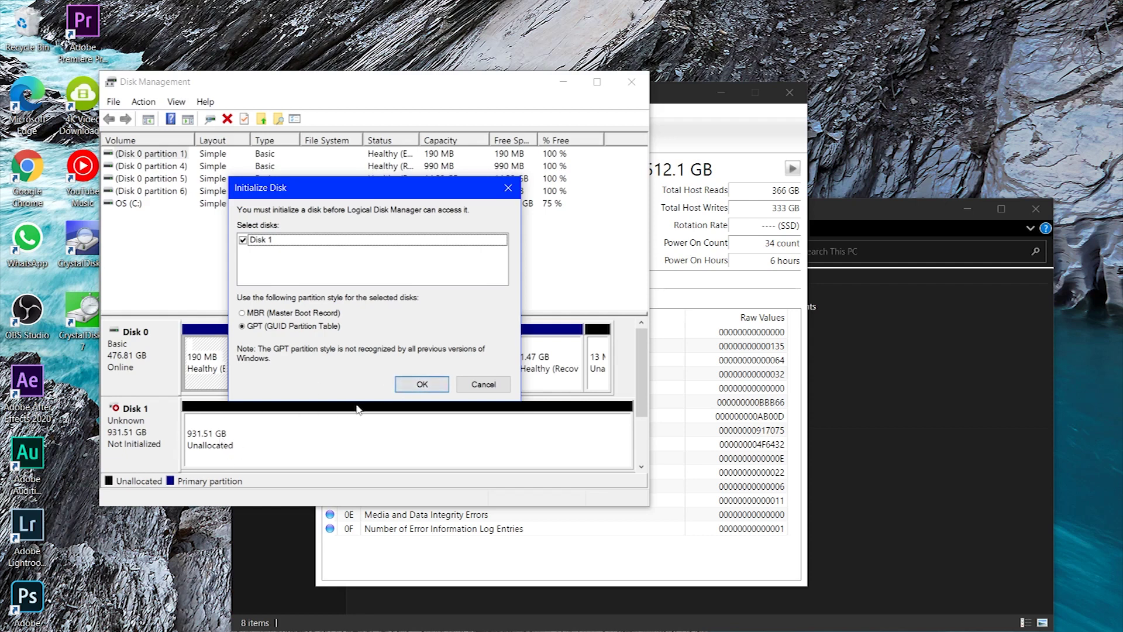
pyautogui.click(424, 384)
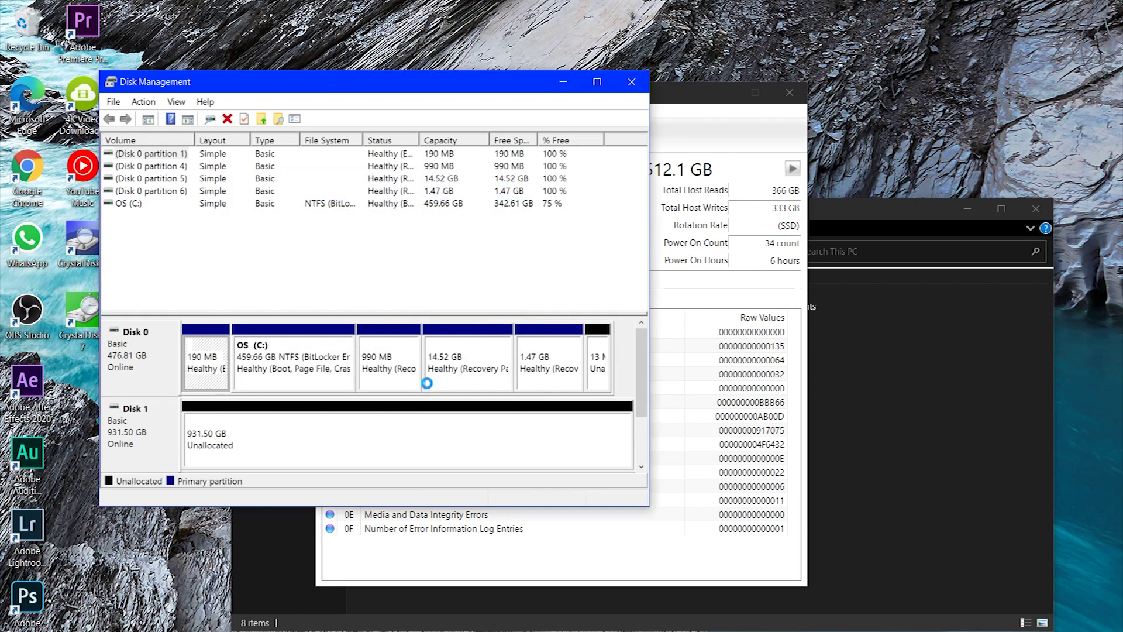
# Configure a new simple volume in Disk 1's unallocated space with 953852 MB, drive letter D:, NTFS and quick format.
pyautogui.rightClick(236, 434)
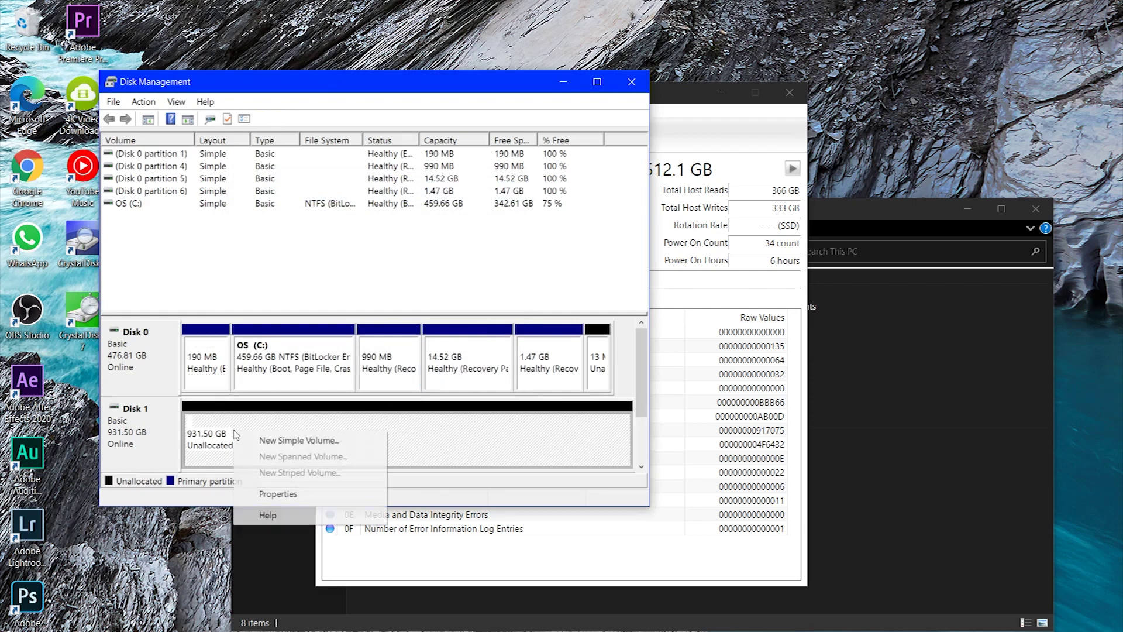
pyautogui.click(251, 441)
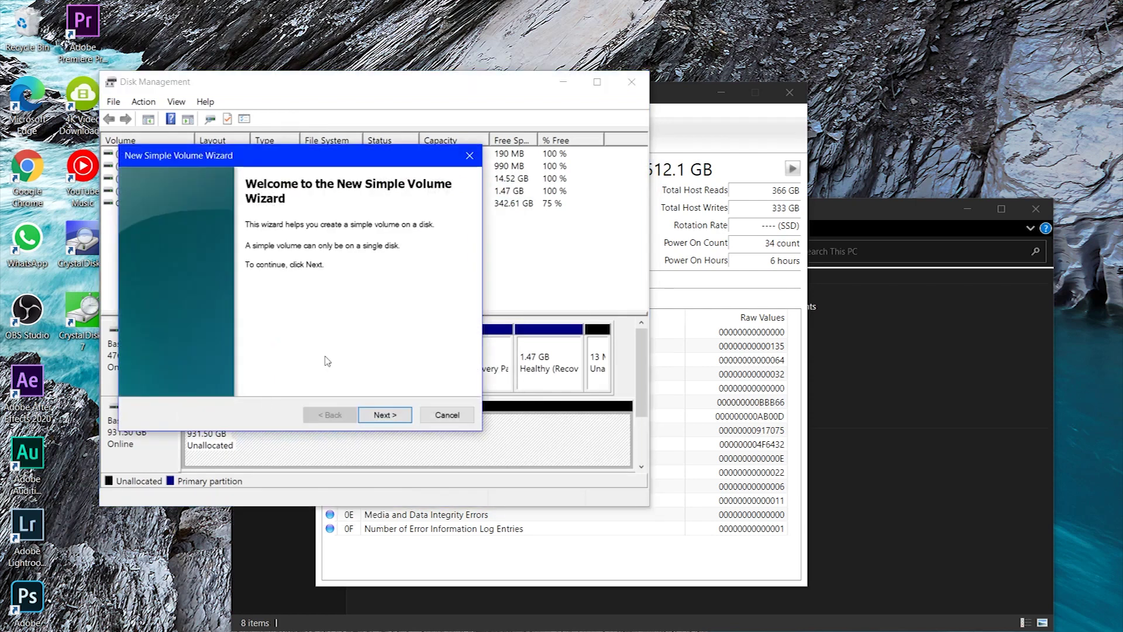
pyautogui.click(383, 414)
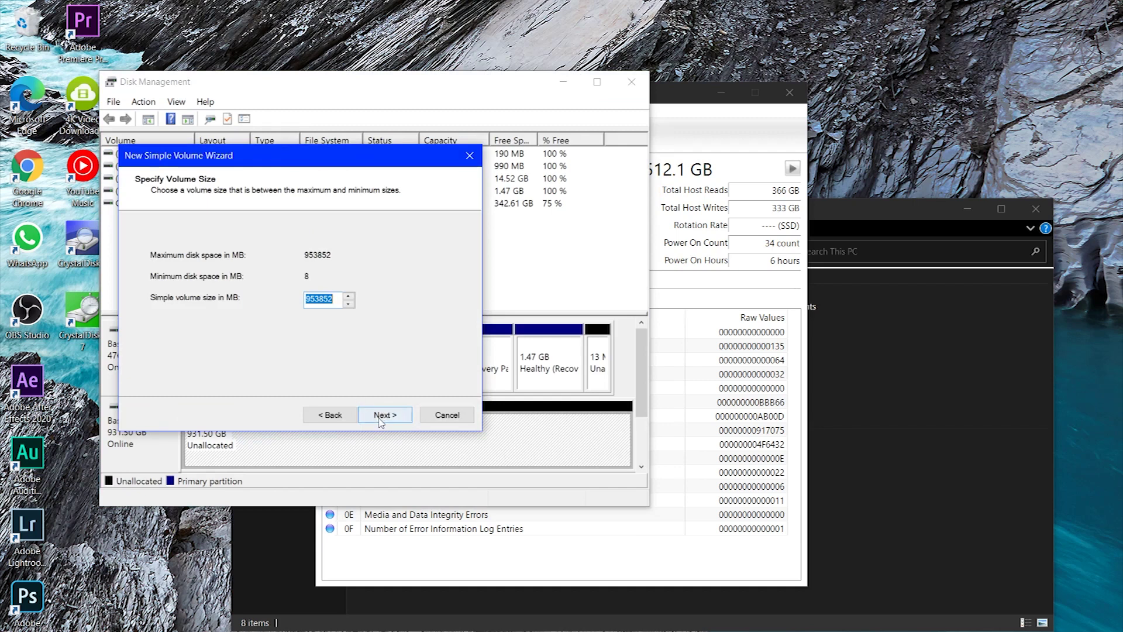
pyautogui.click(380, 416)
pyautogui.click(381, 417)
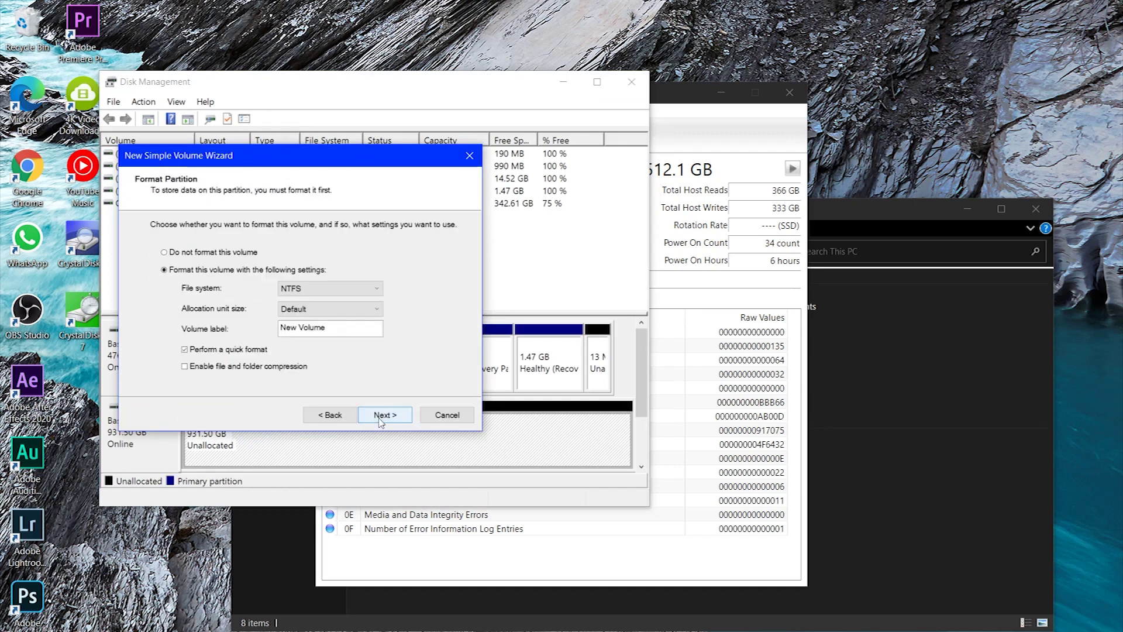
pyautogui.click(381, 416)
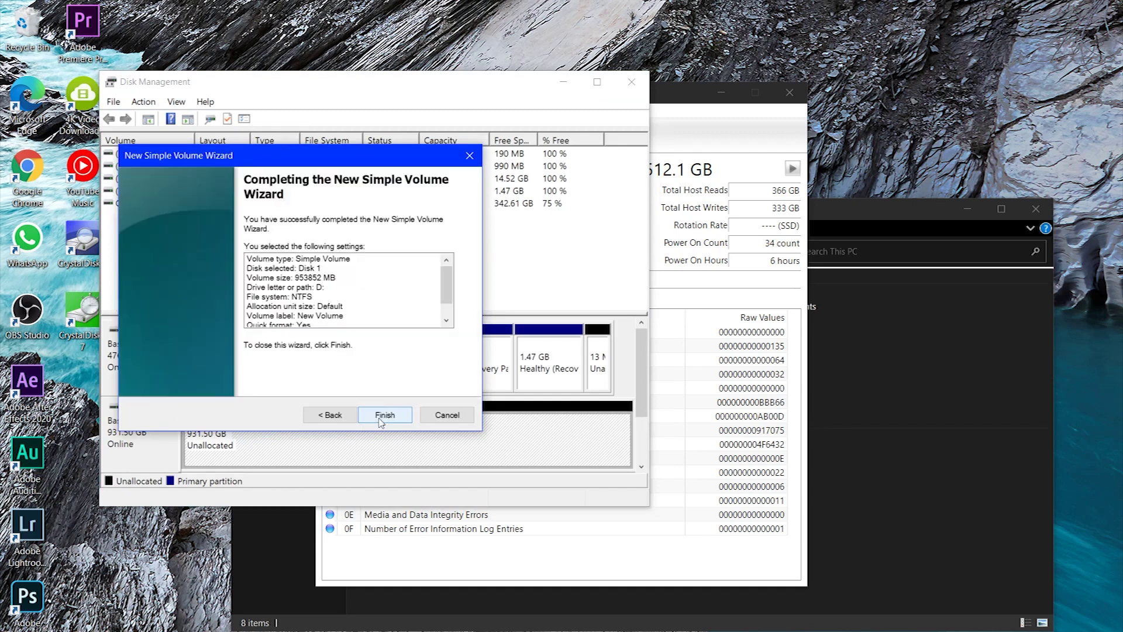
# Return to the format settings, set the volume label to Data, finish creating the volume and close Disk Management.
pyautogui.click(349, 417)
pyautogui.click(327, 329)
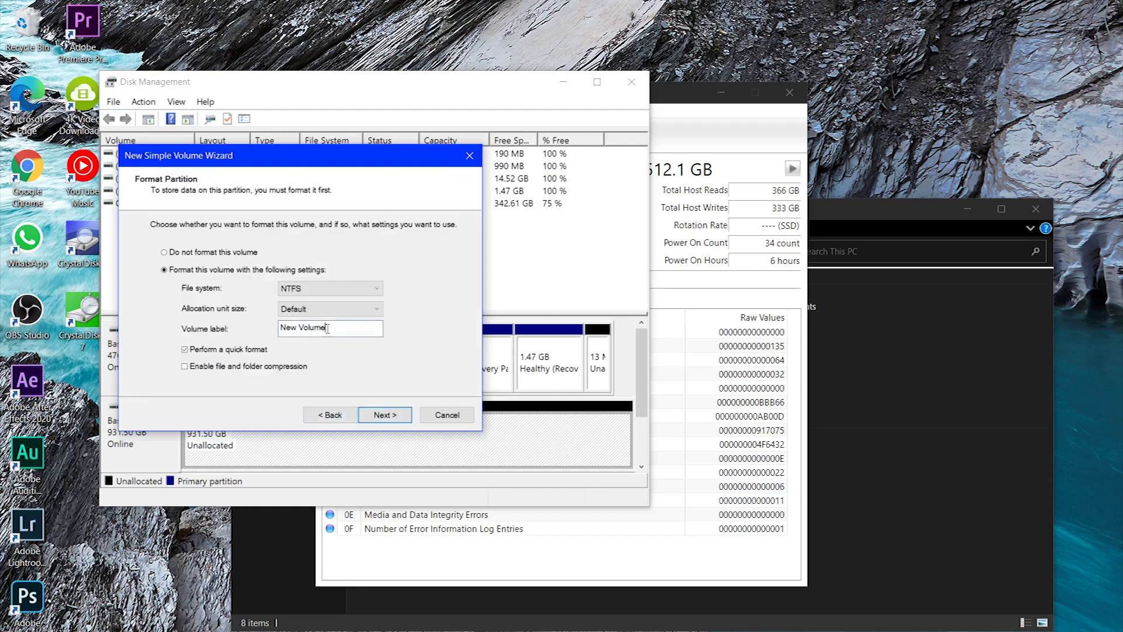
pyautogui.moveTo(327, 328); pyautogui.dragTo(264, 327)
pyautogui.write('Data')
pyautogui.click(387, 414)
pyautogui.click(386, 414)
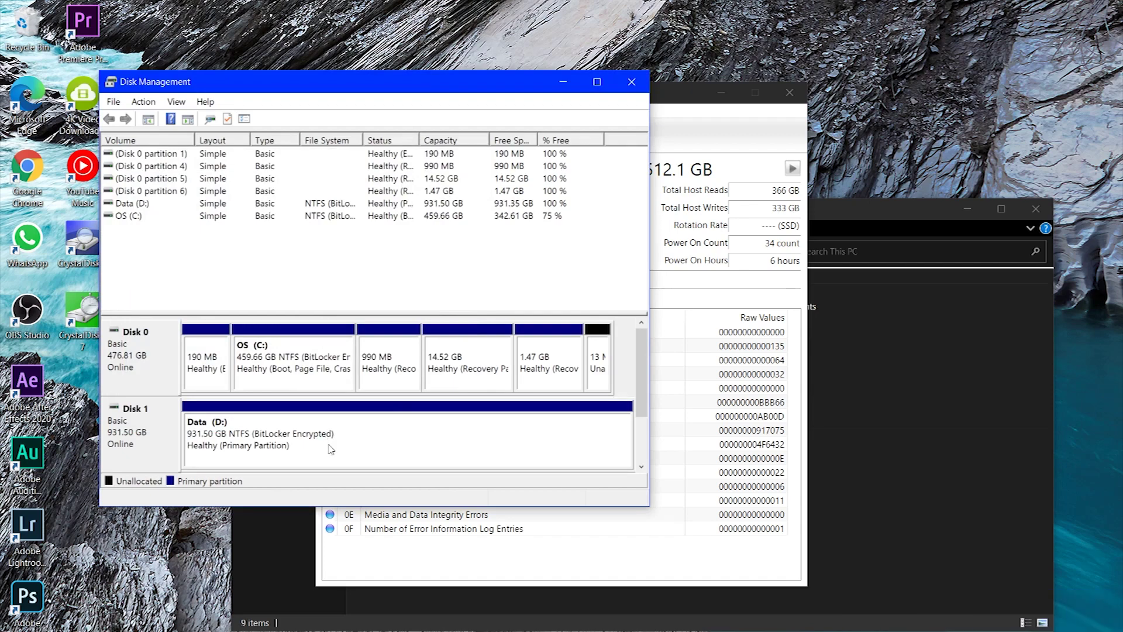
pyautogui.click(631, 82)
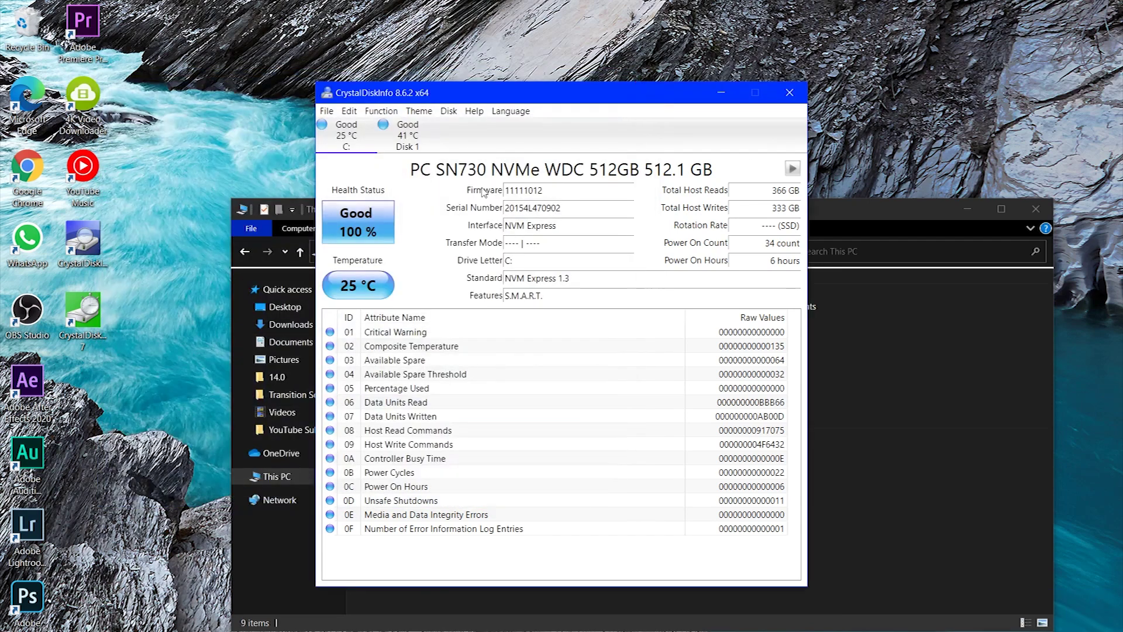
# Switch to File Explorer, open the Data (D:) drive to check its contents and go back to This PC.
pyautogui.click(830, 577)
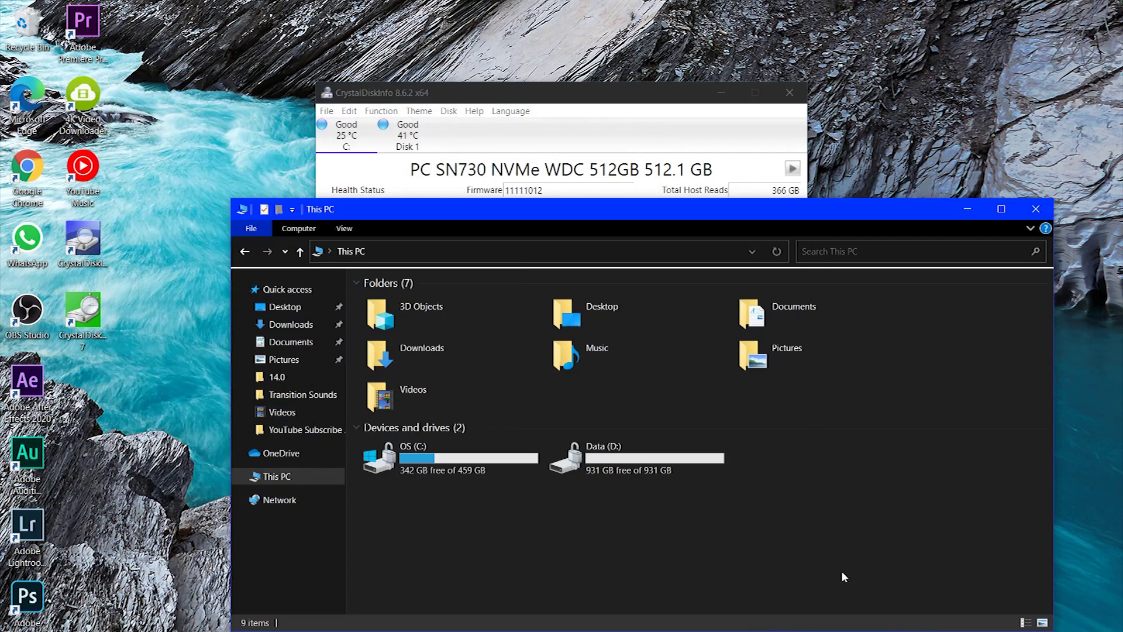
pyautogui.doubleClick(614, 468)
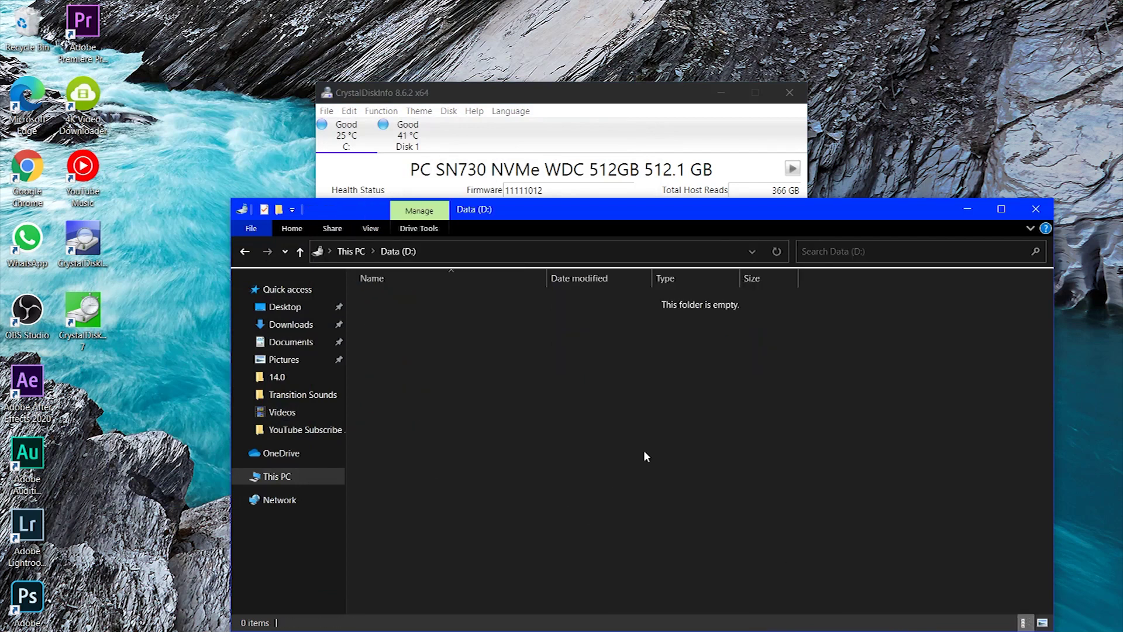
pyautogui.hotkey('alt', 'Left')
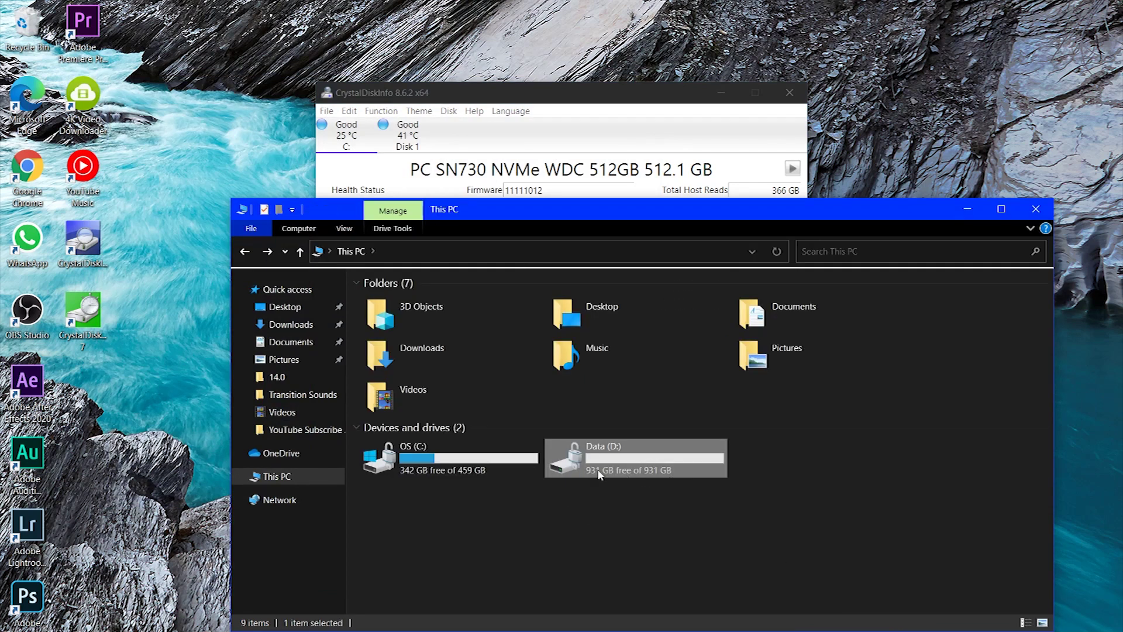
pyautogui.moveTo(600, 476)
# Minimize File Explorer, close CrystalDiskInfo and launch CrystalDiskMark from the desktop.
pyautogui.click(967, 209)
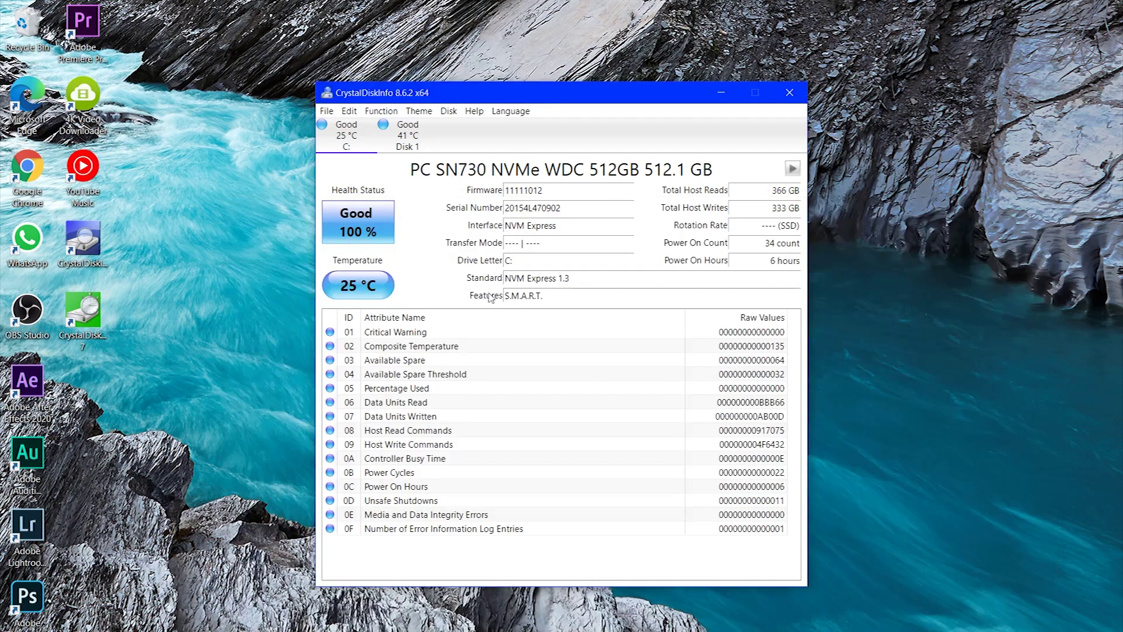
pyautogui.click(789, 92)
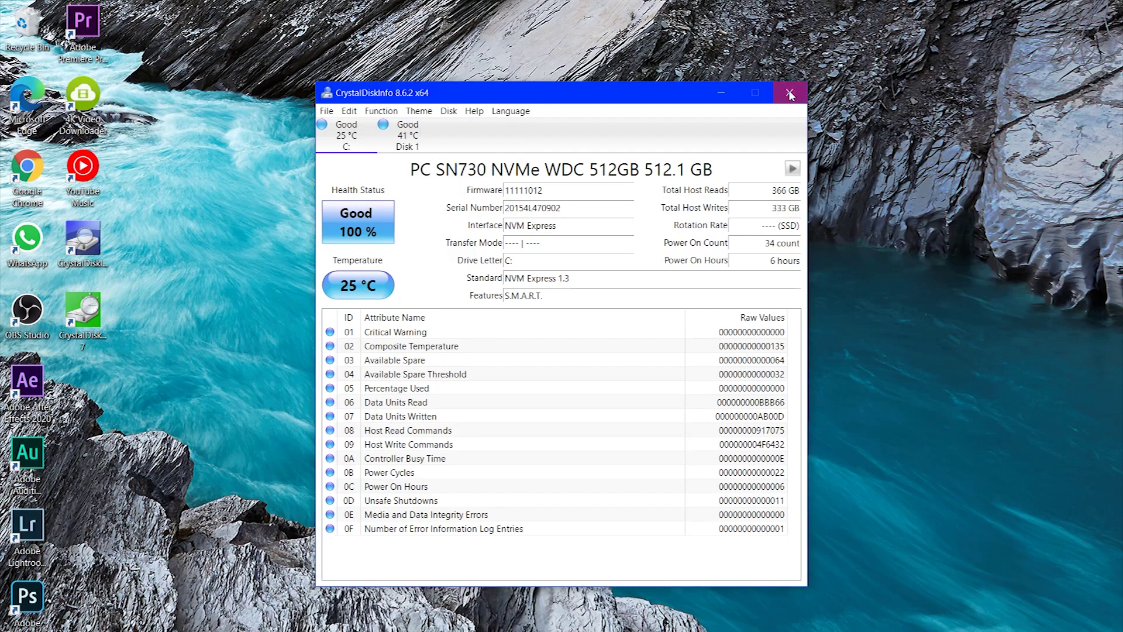
pyautogui.doubleClick(83, 313)
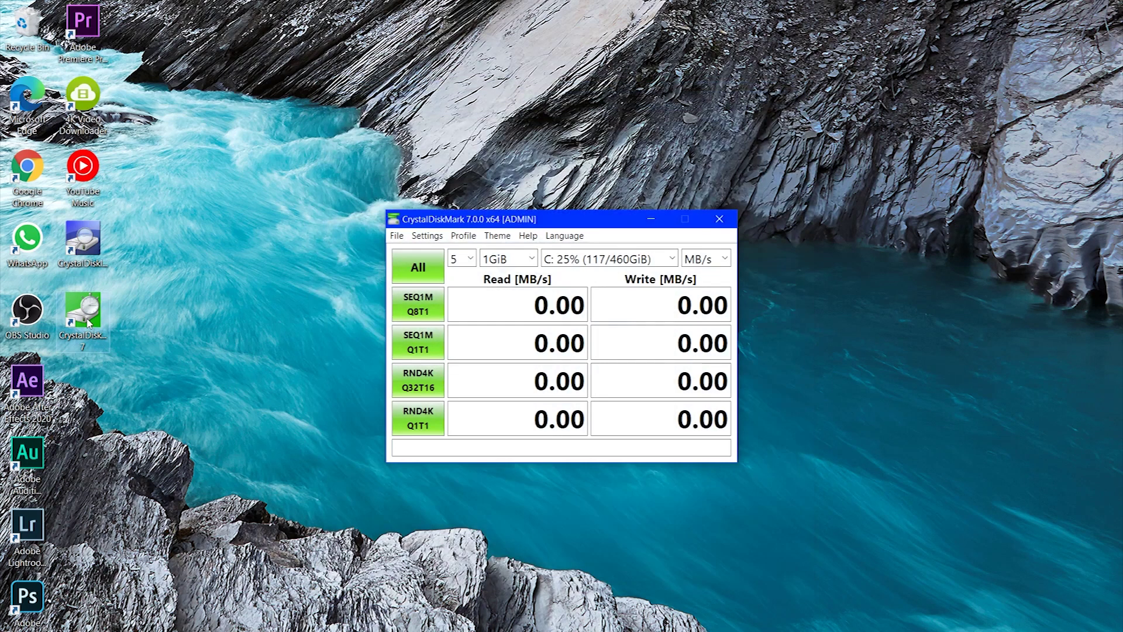
# Run all benchmark tests on the C: drive and examine its SEQ1M Q8T1 read and write speeds.
pyautogui.click(563, 259)
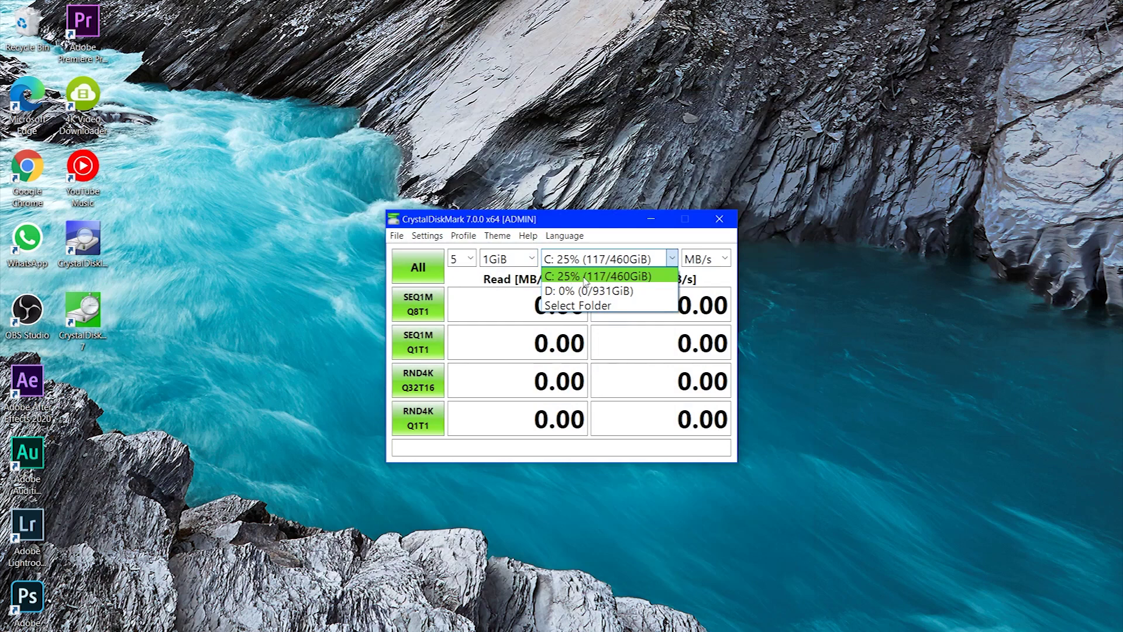
pyautogui.click(585, 280)
pyautogui.click(604, 260)
pyautogui.click(588, 282)
pyautogui.click(425, 279)
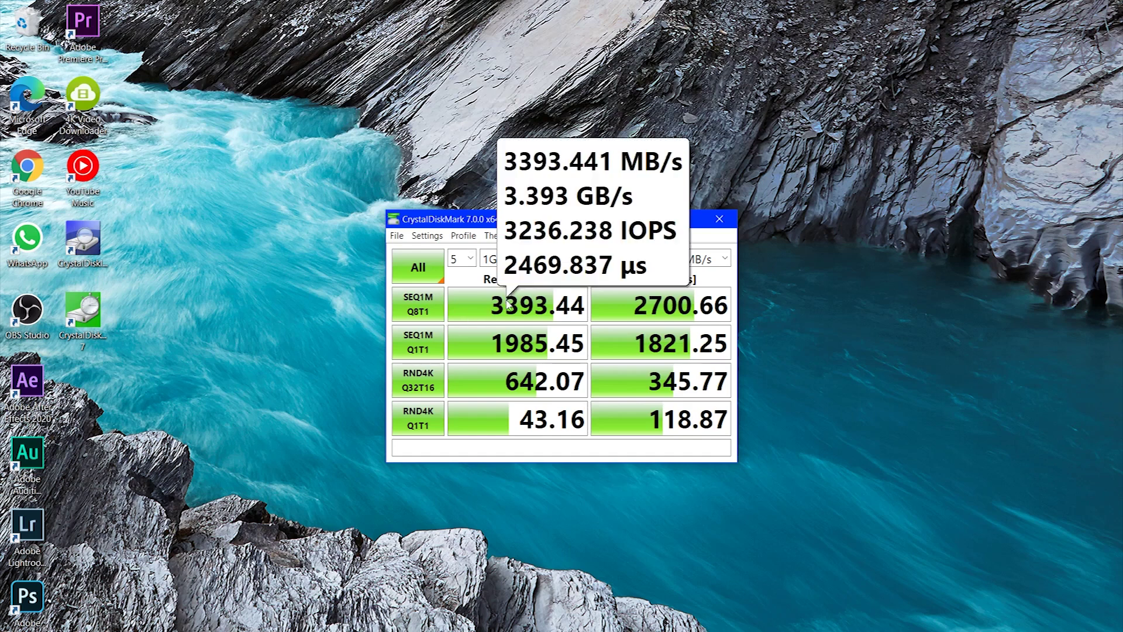
pyautogui.moveTo(510, 310)
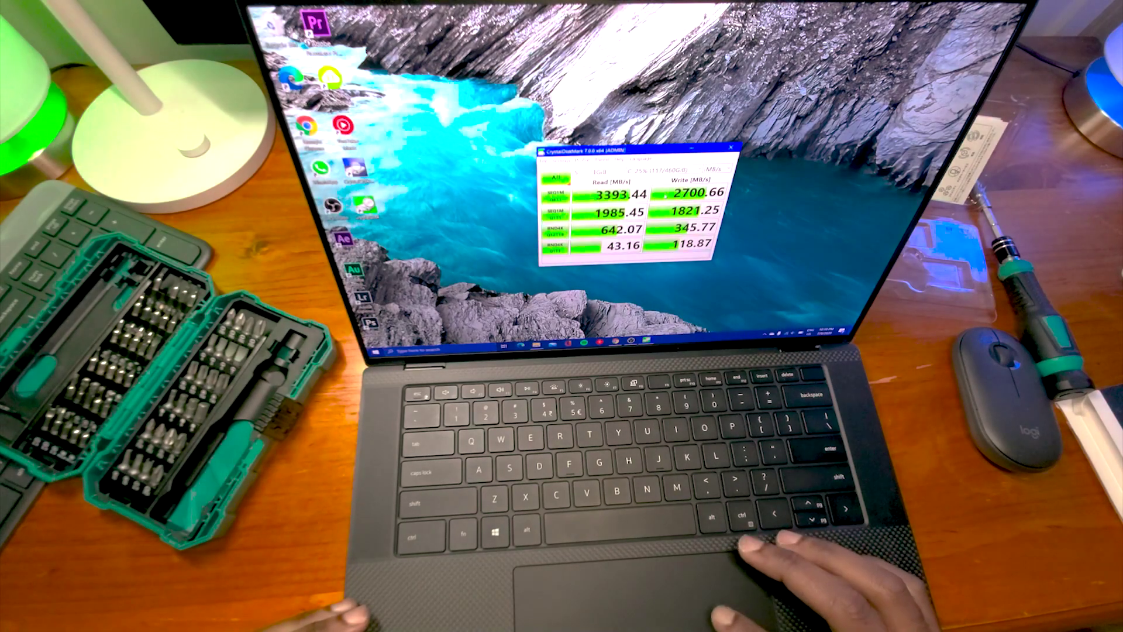
pyautogui.moveTo(661, 305)
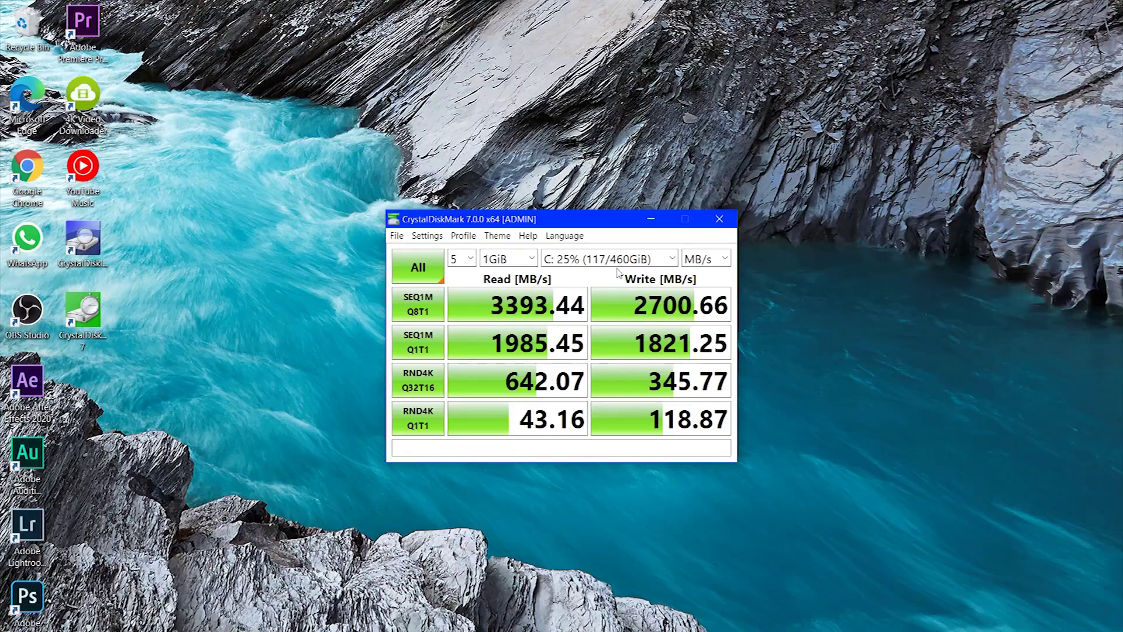
# Change the test drive to D:, run all benchmark tests and examine its SEQ1M Q8T1 read and write speeds.
pyautogui.click(620, 259)
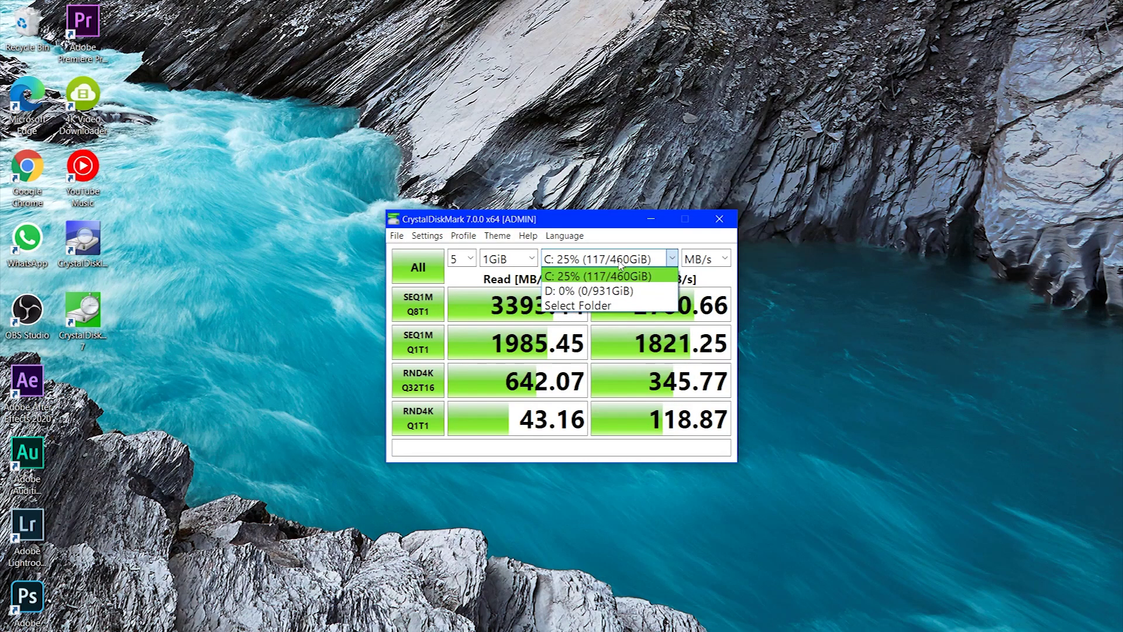
pyautogui.click(621, 264)
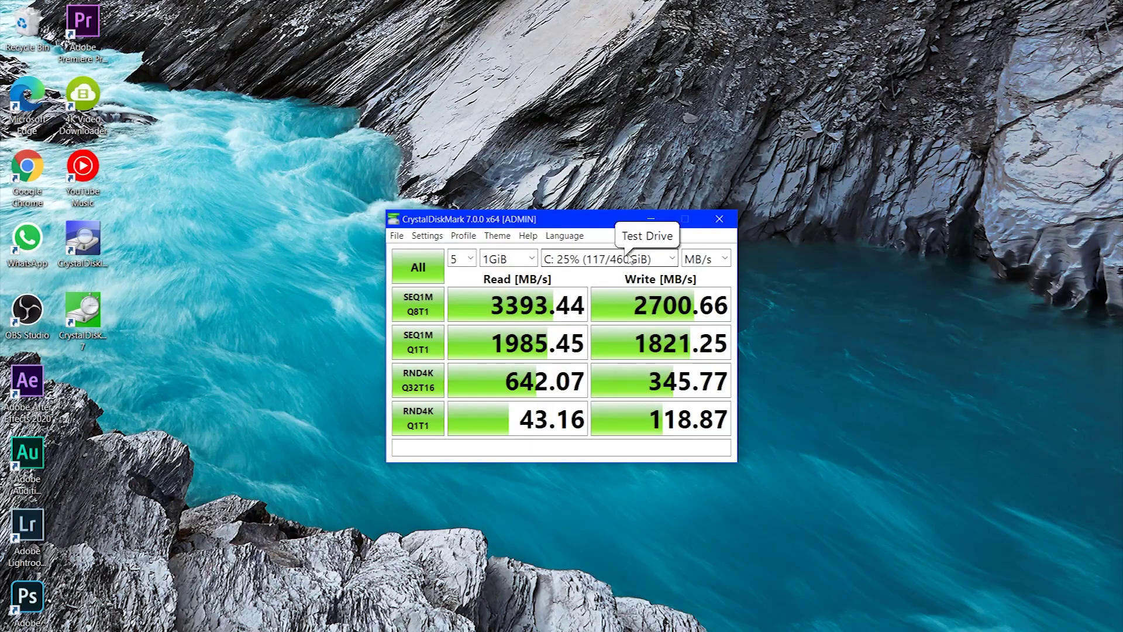
pyautogui.click(622, 261)
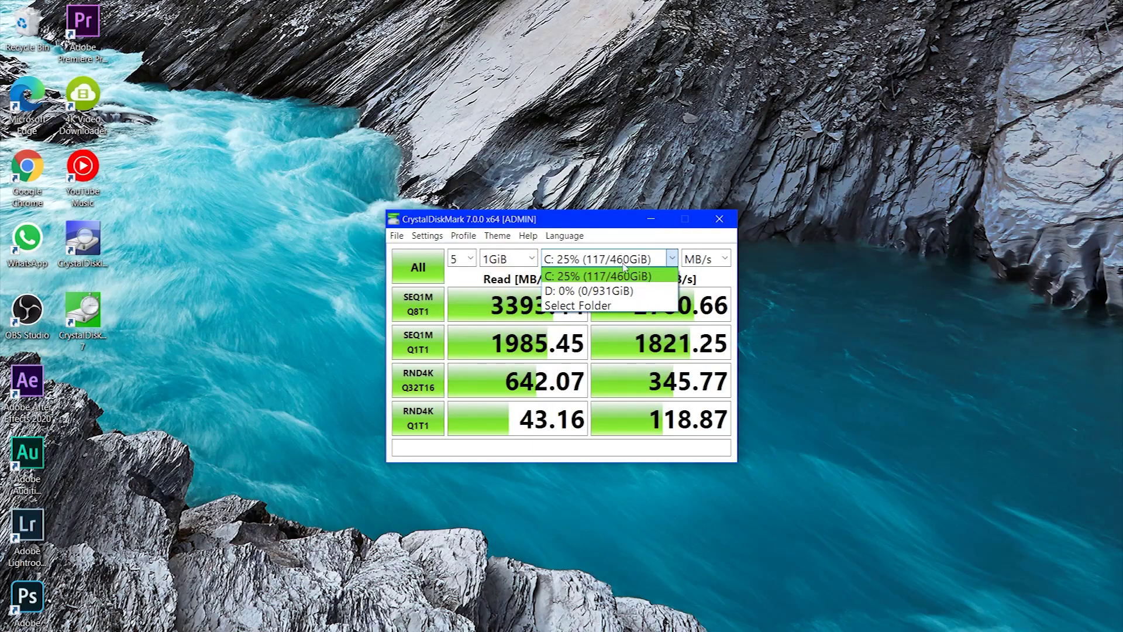
pyautogui.click(611, 291)
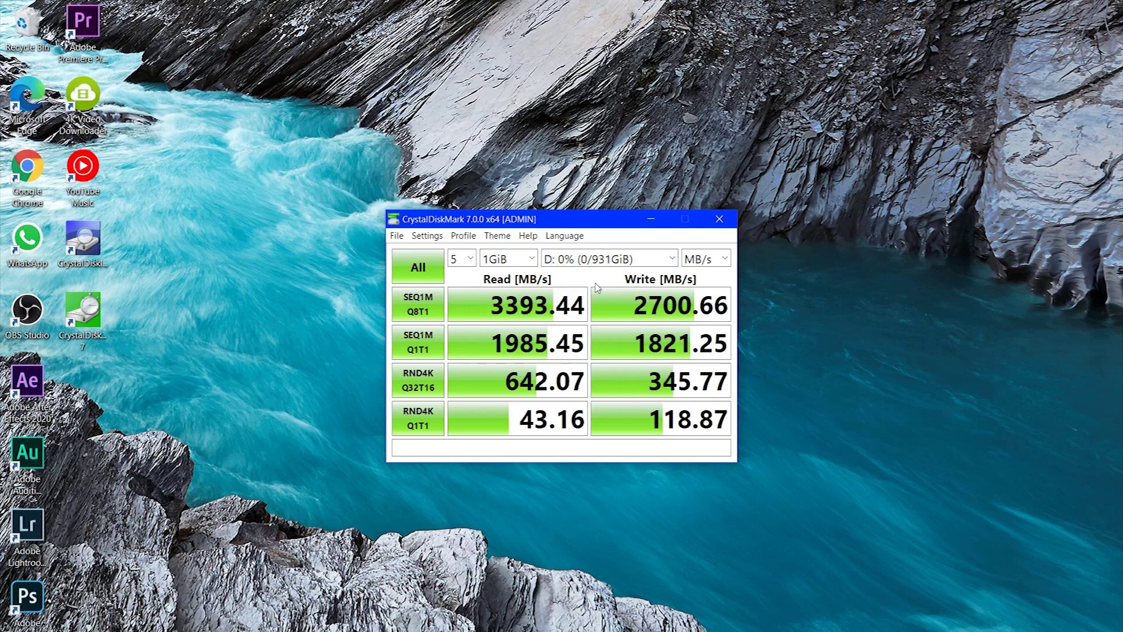
pyautogui.click(416, 267)
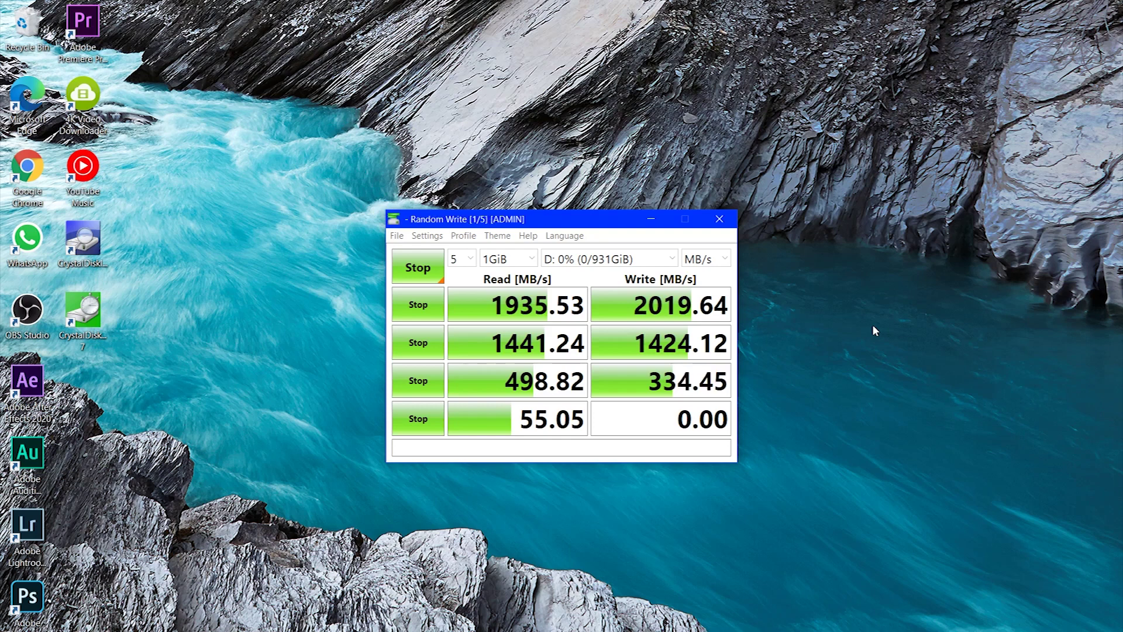
pyautogui.moveTo(516, 315)
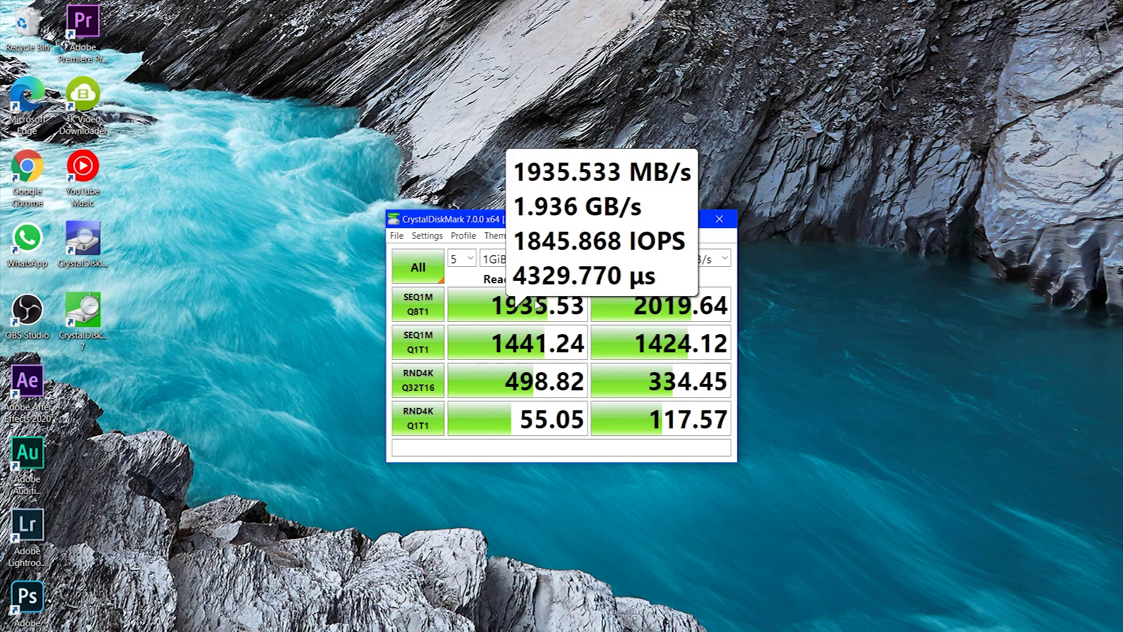
pyautogui.moveTo(657, 310)
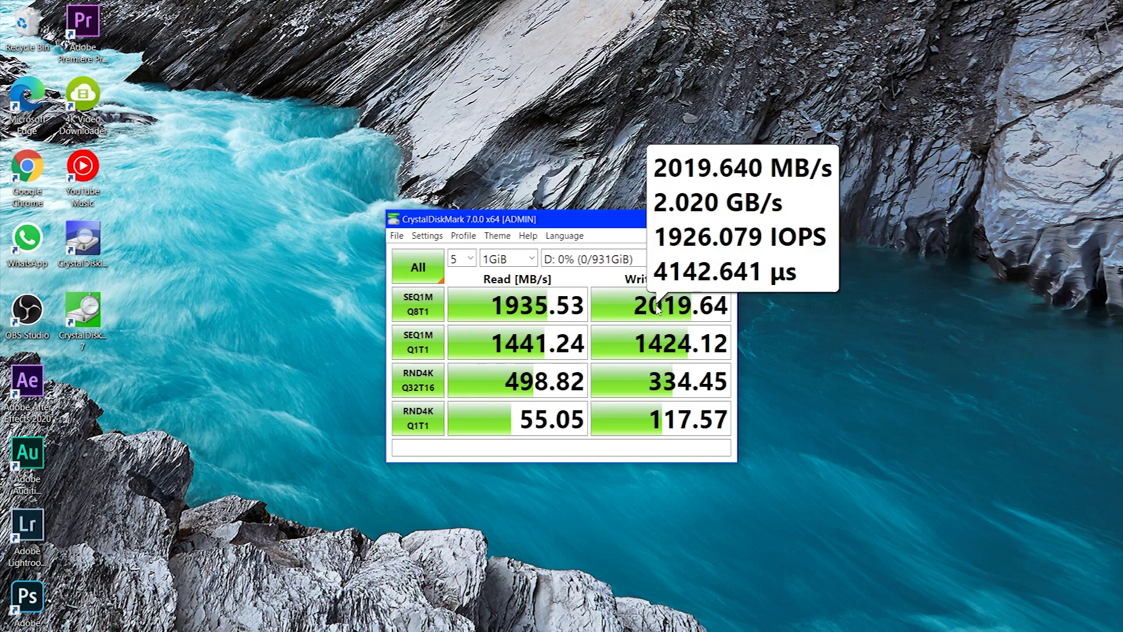